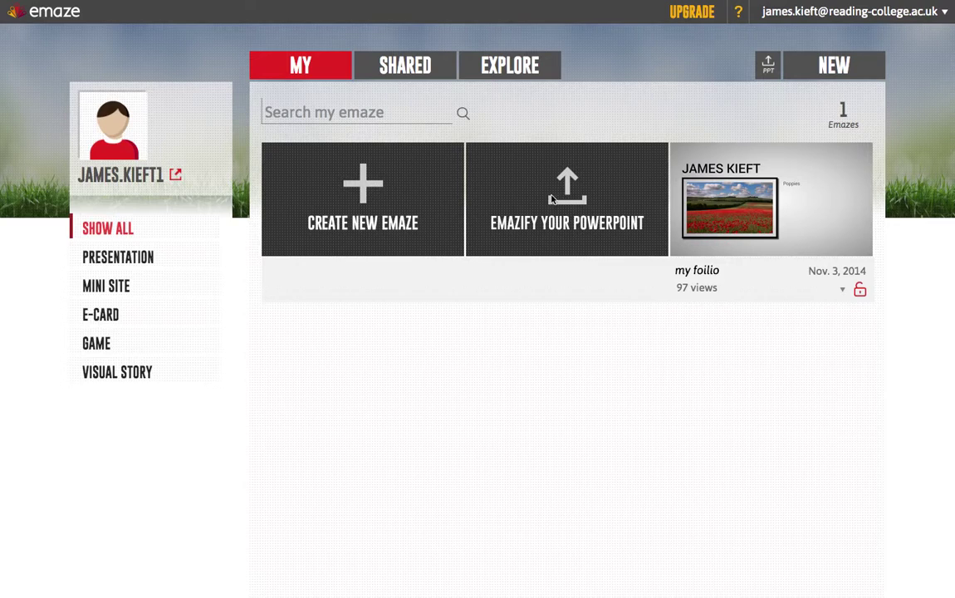
Start a new emaze from the Create New Emaze tile on the My page
click(367, 184)
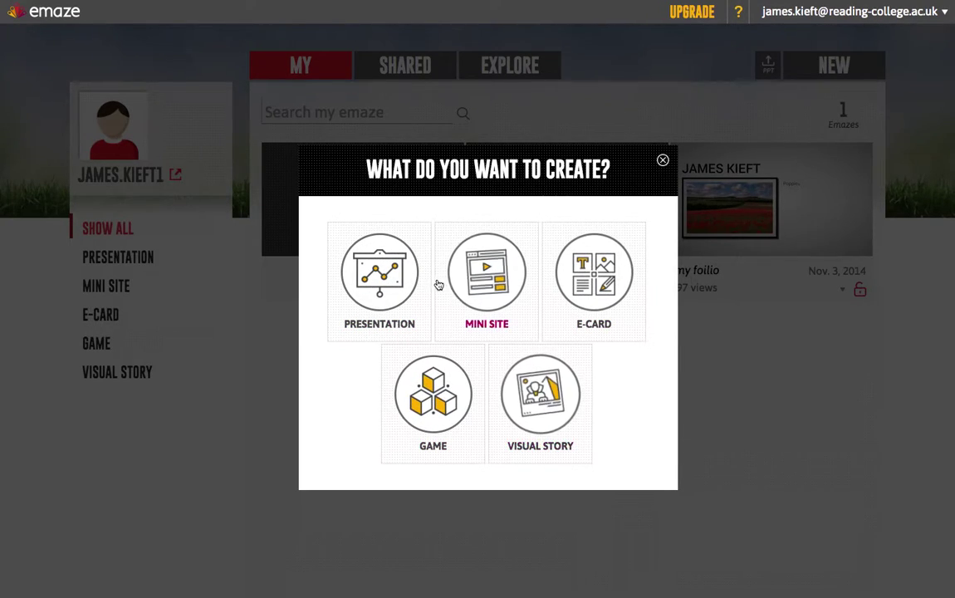
Choose Presentation, then scroll down the business template grid and back to the top
click(385, 285)
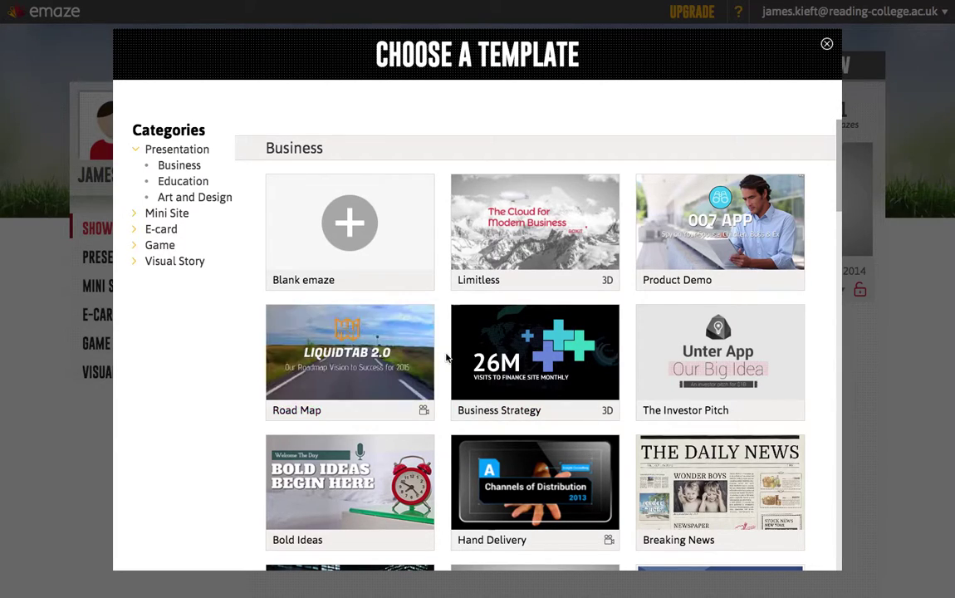
scroll(447, 359, down, 4)
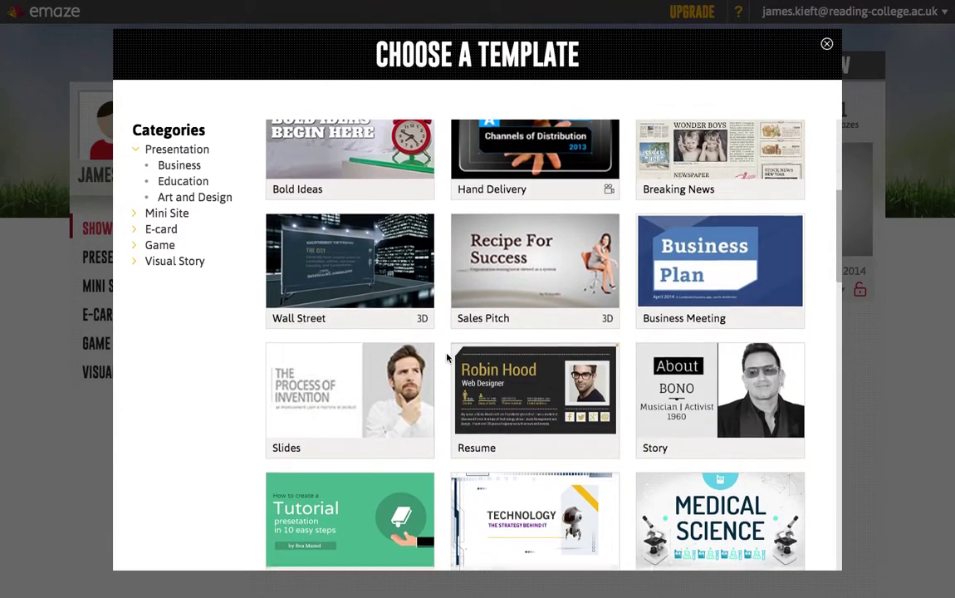
scroll(446, 359, down, 1)
scroll(447, 359, up, 1)
scroll(446, 359, up, 4)
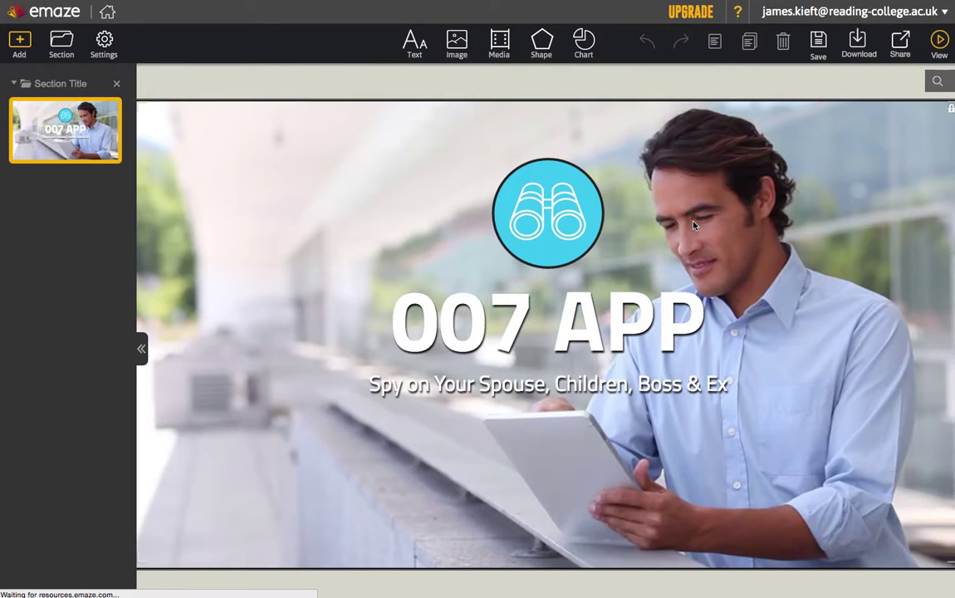
Replace the 007 APP title text with the author's name
click(505, 333)
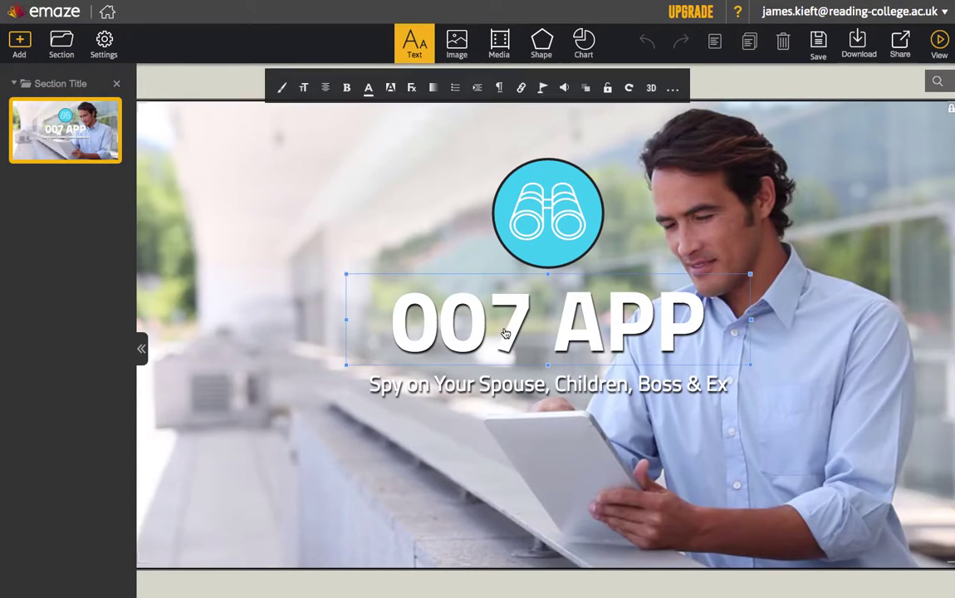
click(551, 333)
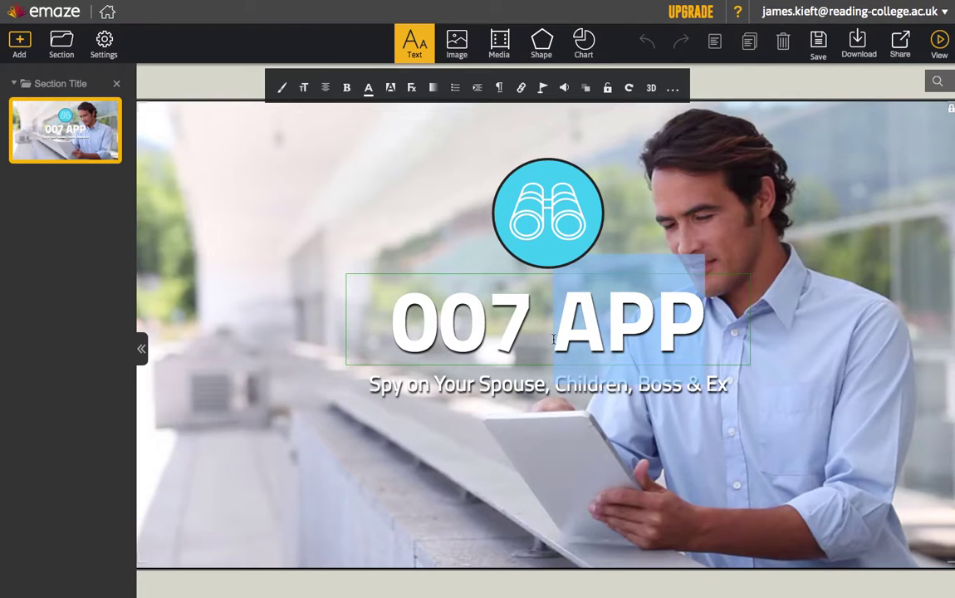
key(ctrl+a)
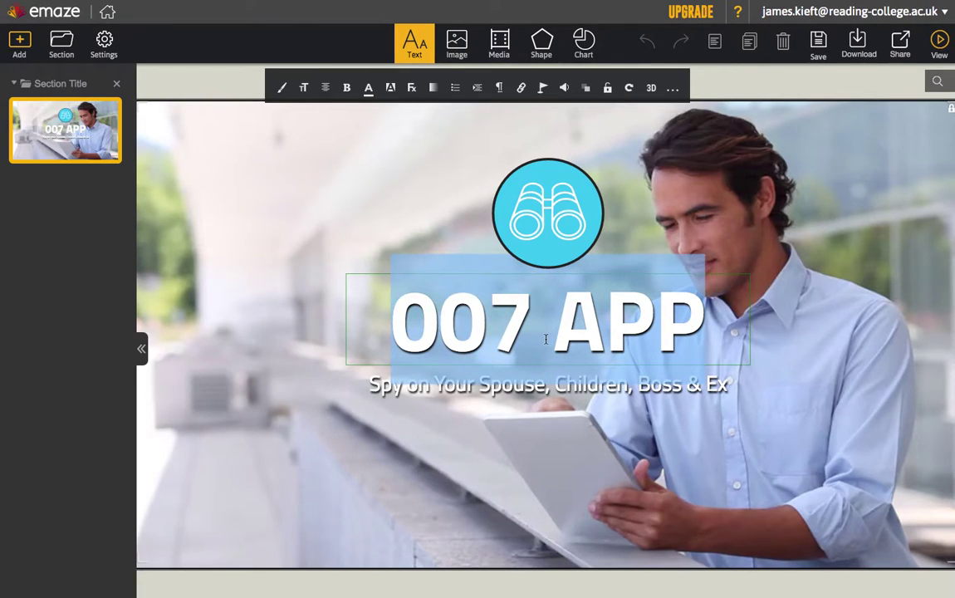
text(jam)
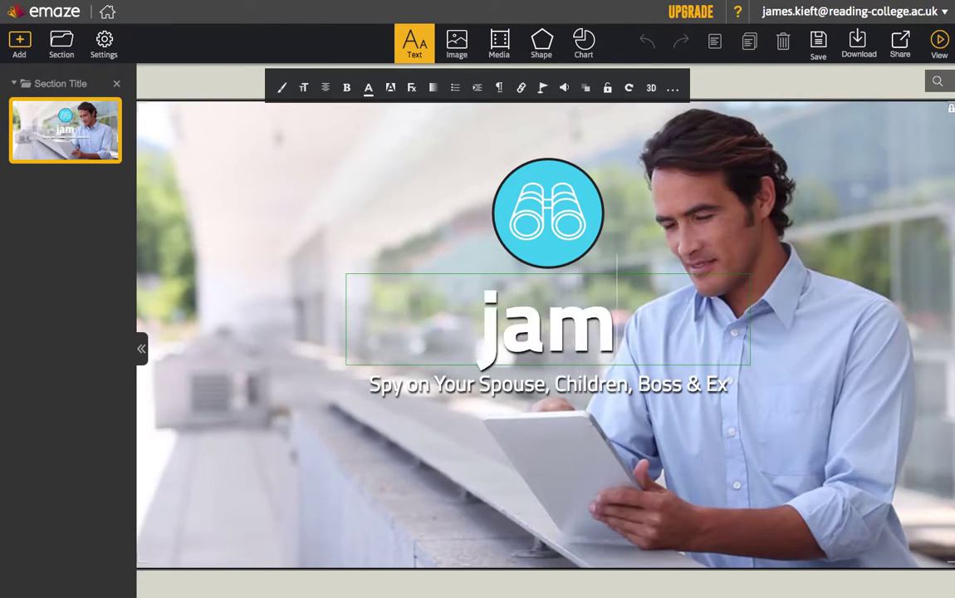
text(es Kieft)
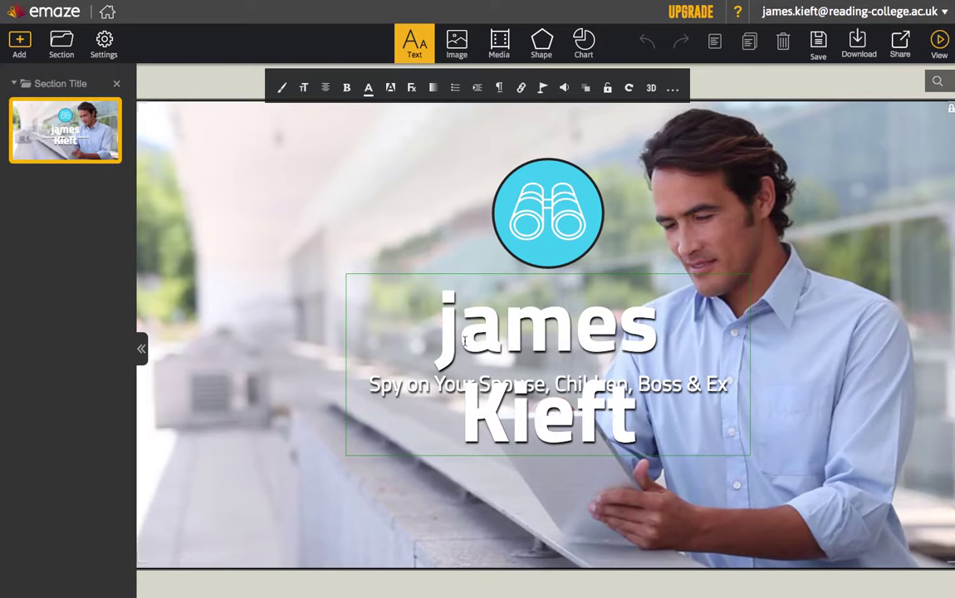
Shrink the new title to font size 12 so it fits on one line
drag(436, 286, 656, 399)
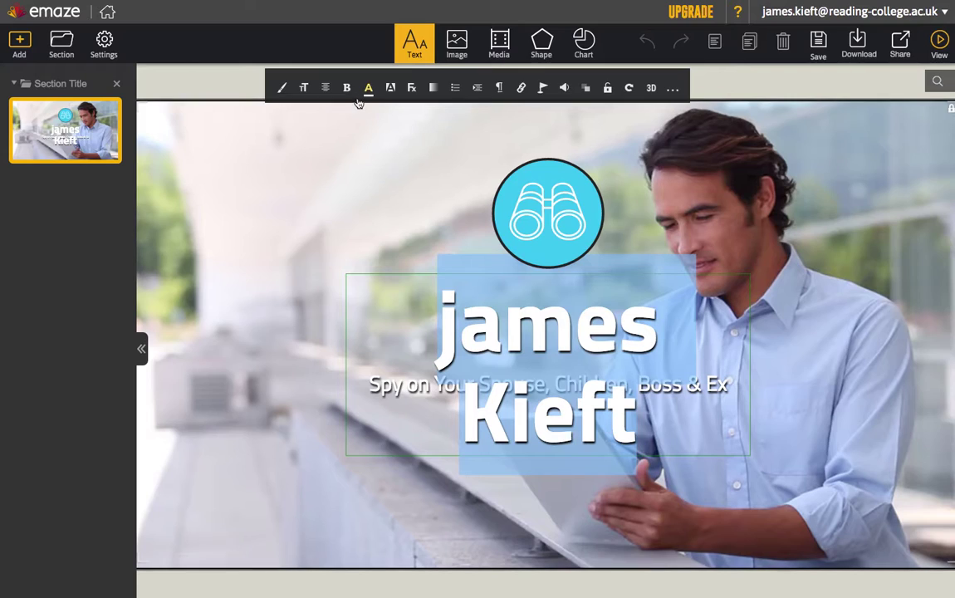
click(303, 87)
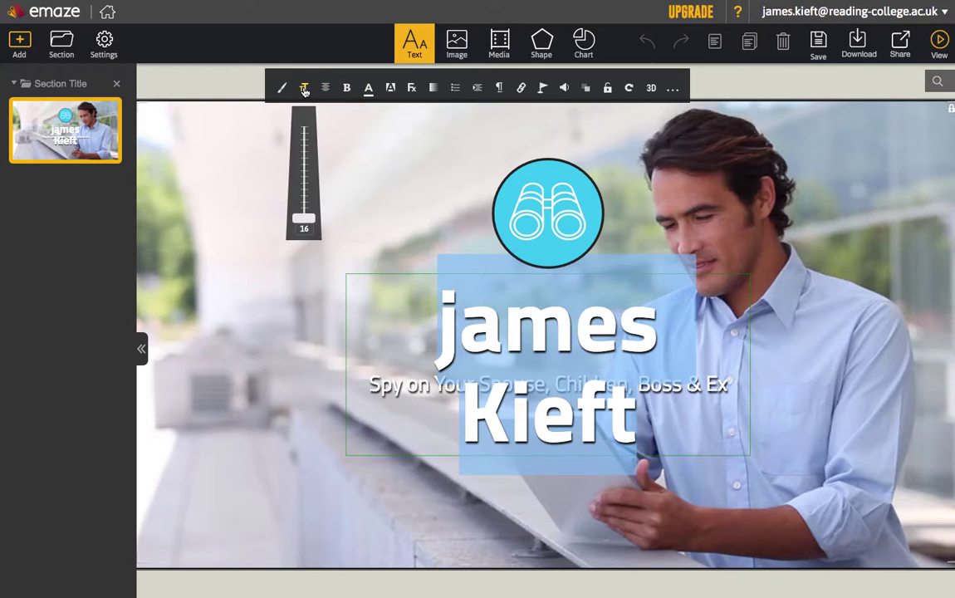
drag(304, 218, 304, 196)
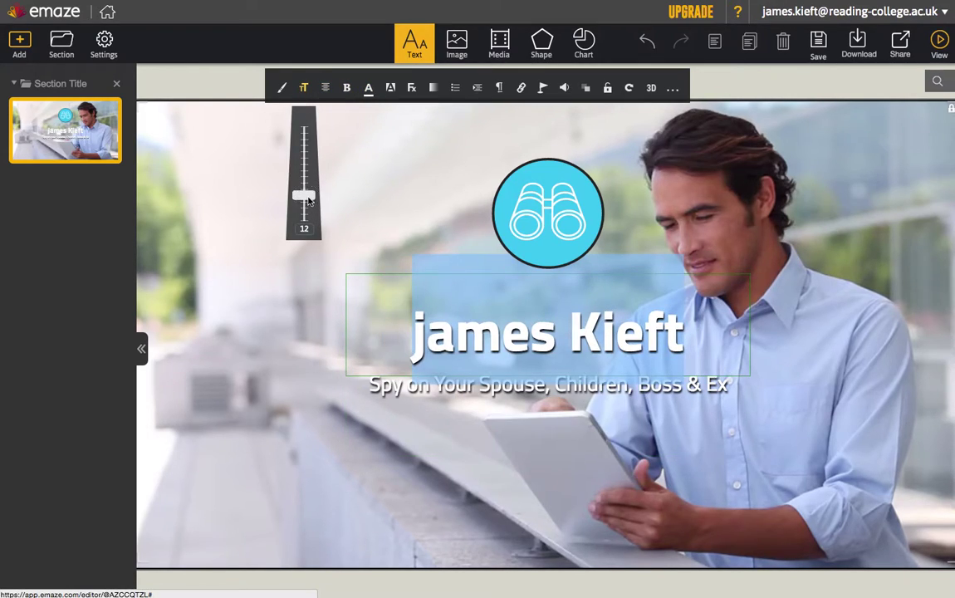
click(391, 88)
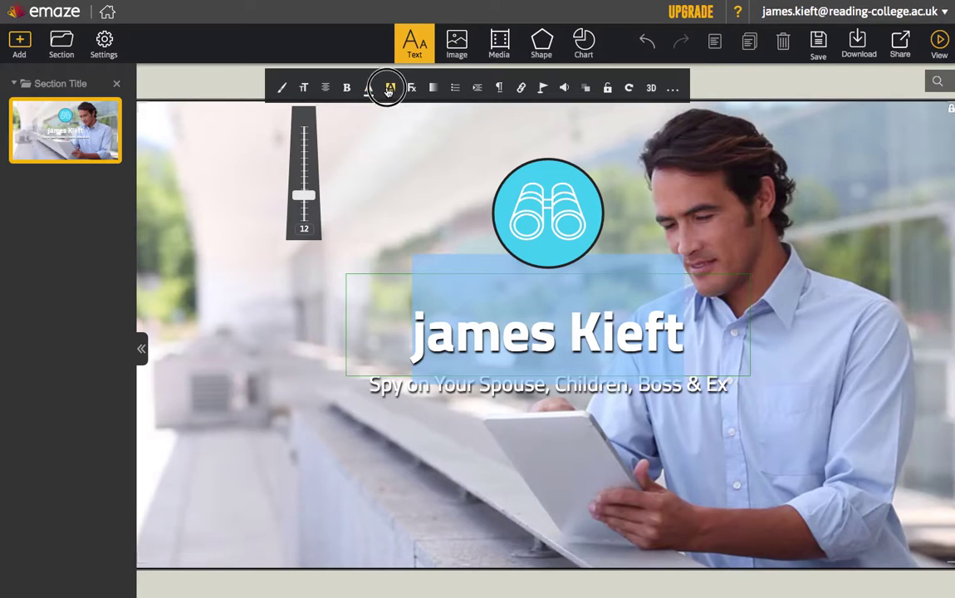
click(421, 217)
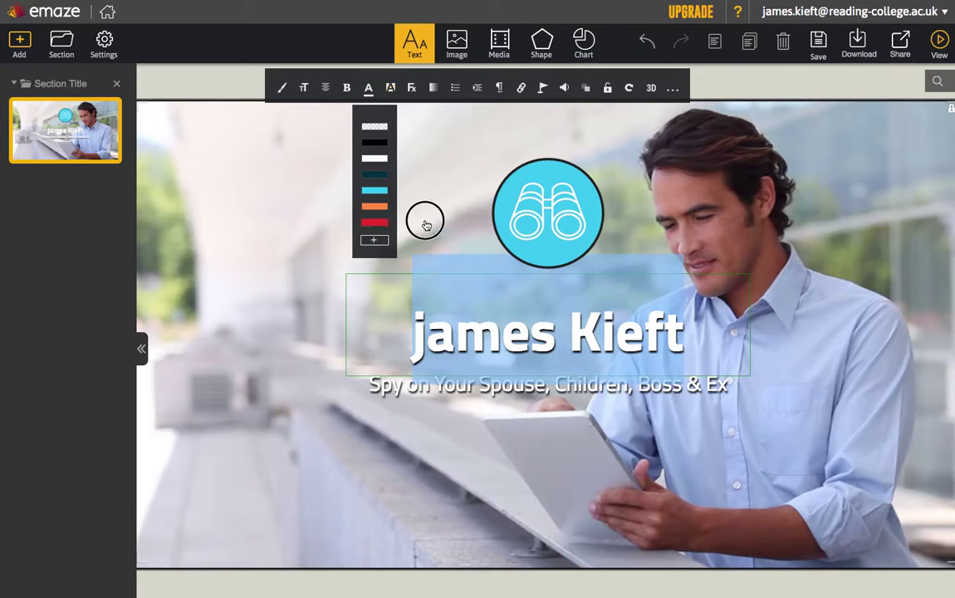
Recolour the binocular icon's lines from white to dark teal
click(499, 191)
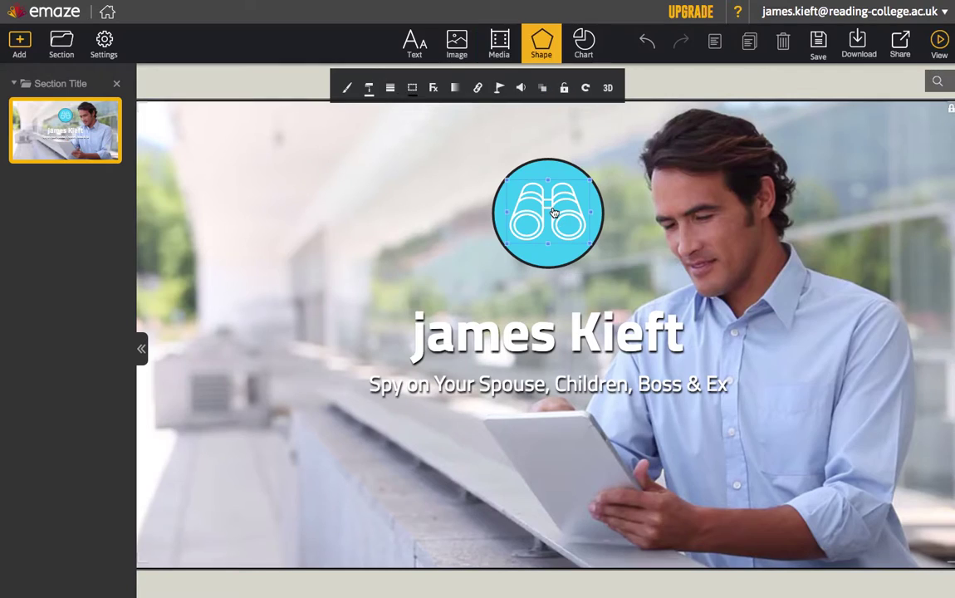
click(369, 88)
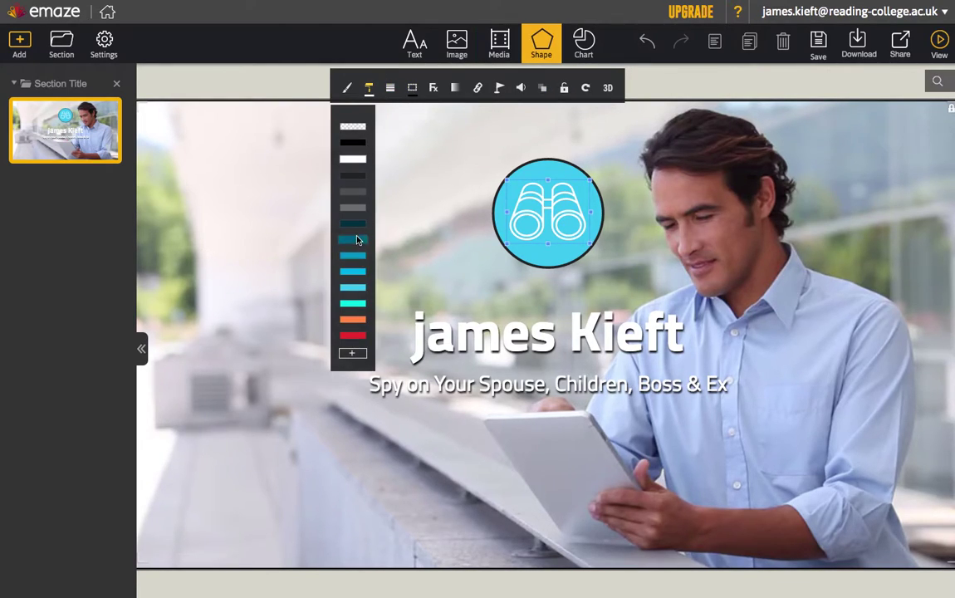
click(545, 249)
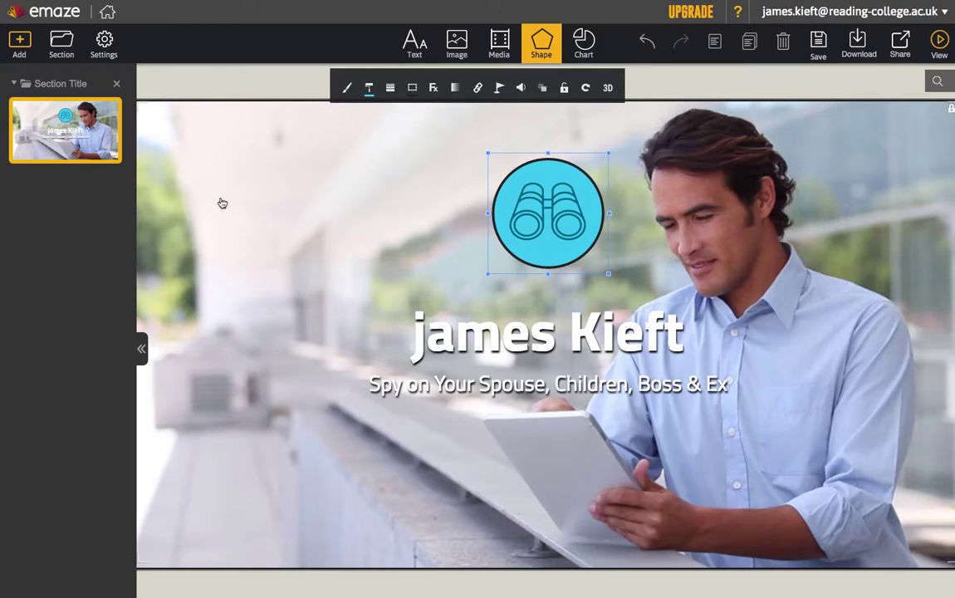
click(461, 43)
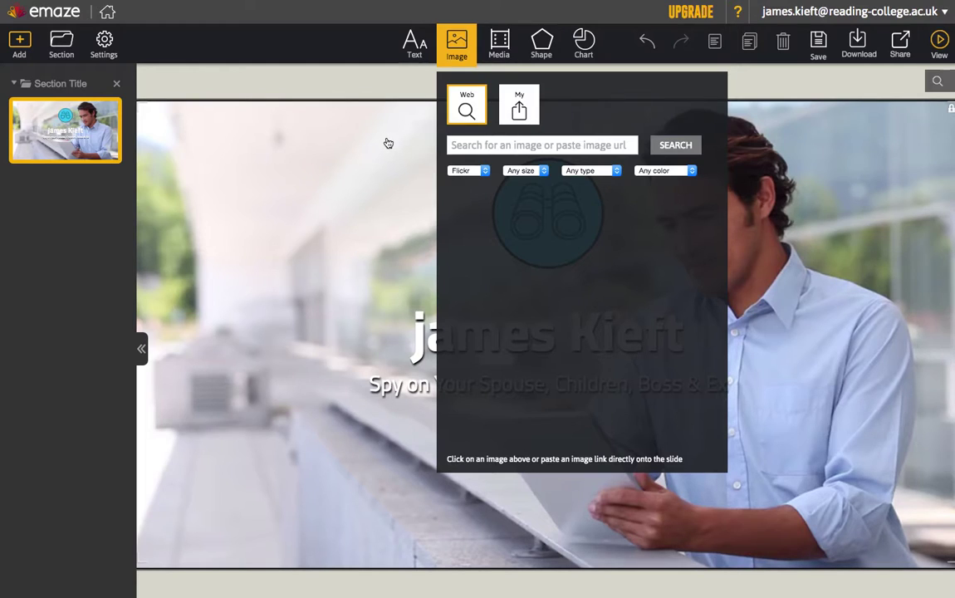
Switch from the Image panel to the Media panel, then close it to clear the slide
click(499, 43)
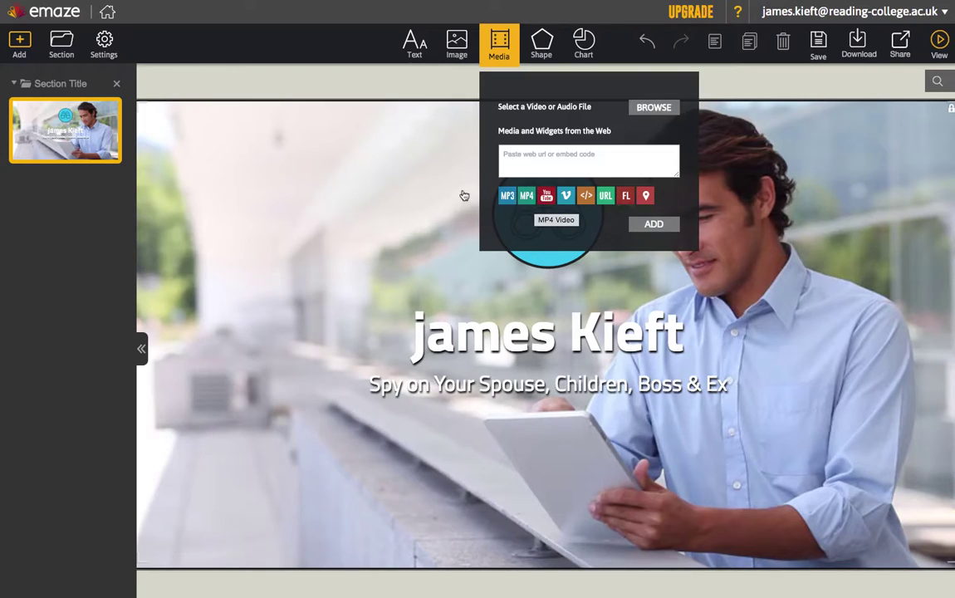
click(357, 166)
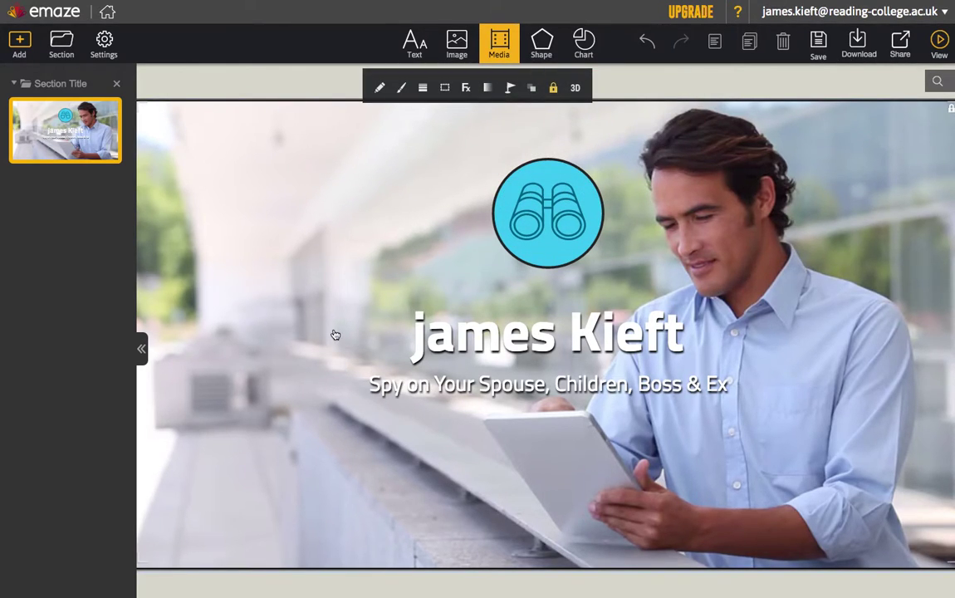
Add the gallery's Background Color Slide as slide 2 and select its background
click(19, 44)
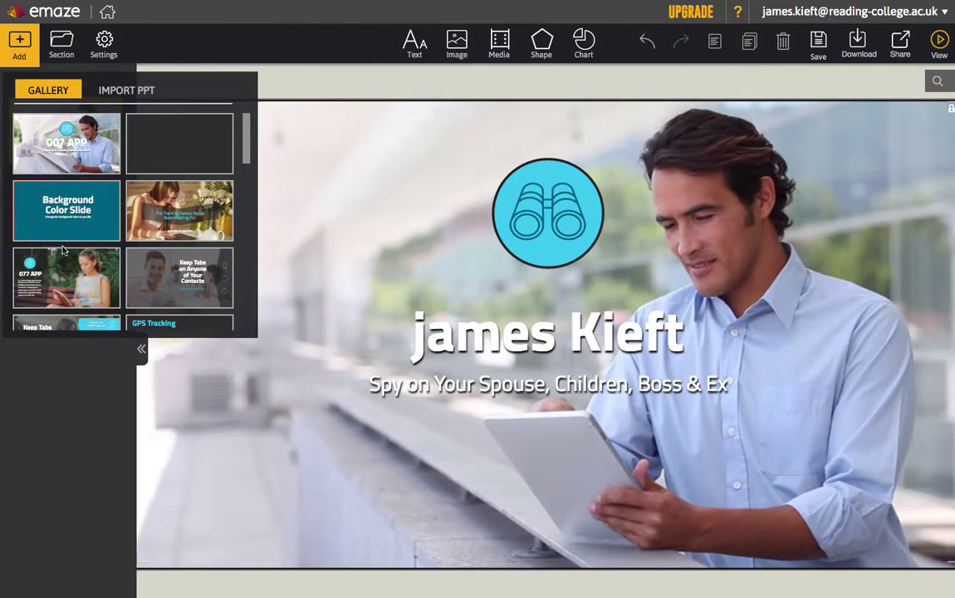
click(59, 214)
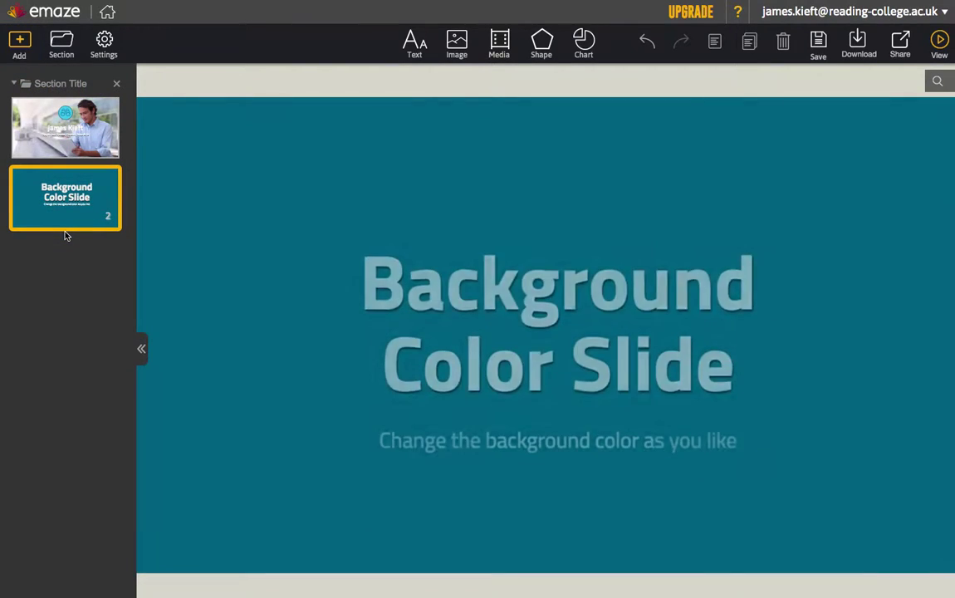
click(282, 448)
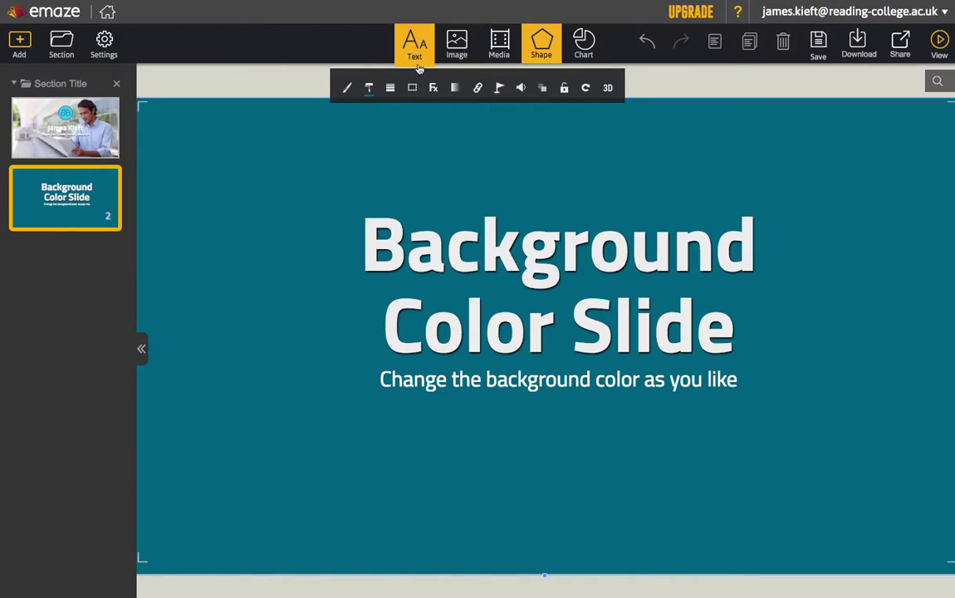
Give slide 2 a custom green background instead of teal
click(370, 90)
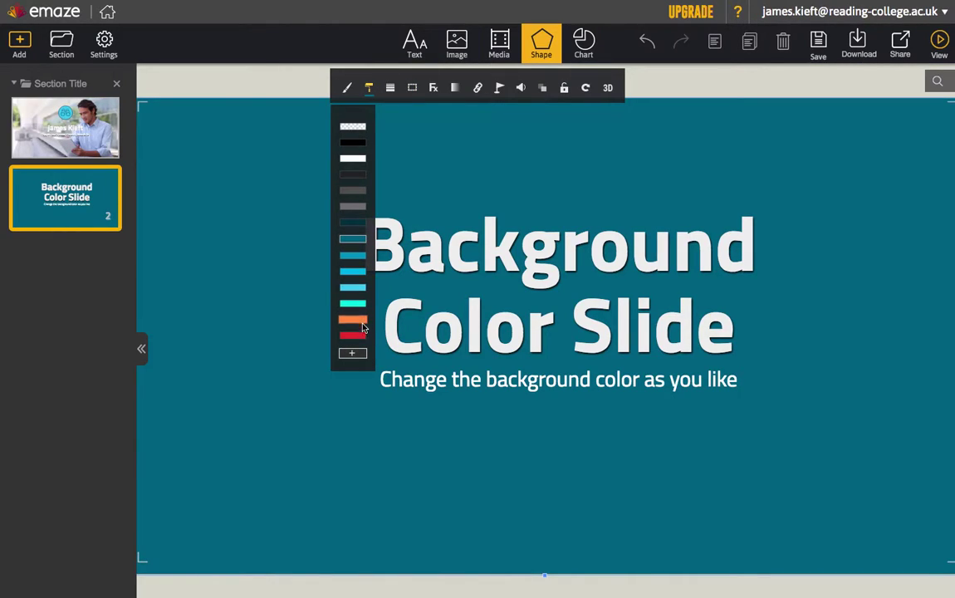
click(354, 353)
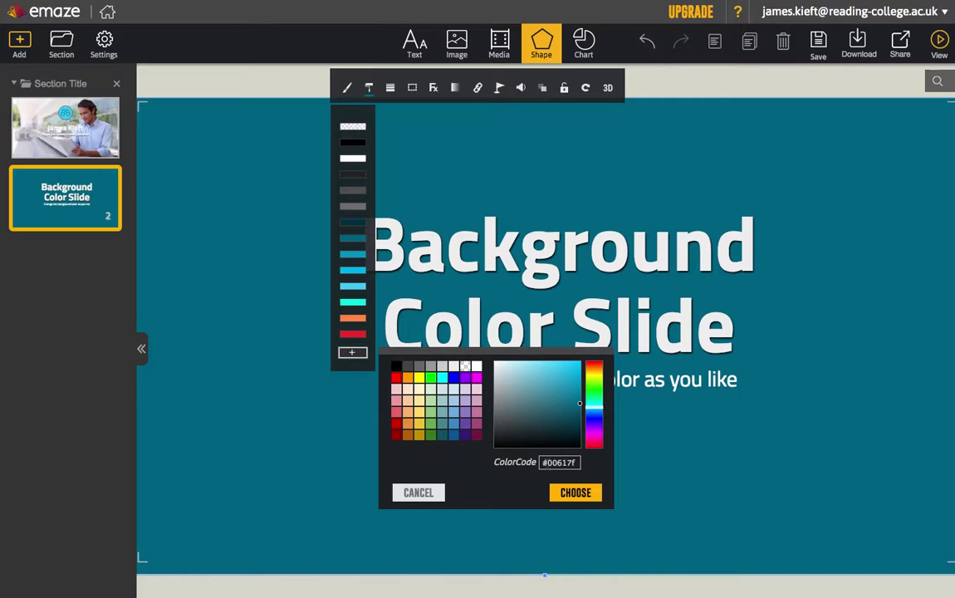
drag(595, 402, 596, 392)
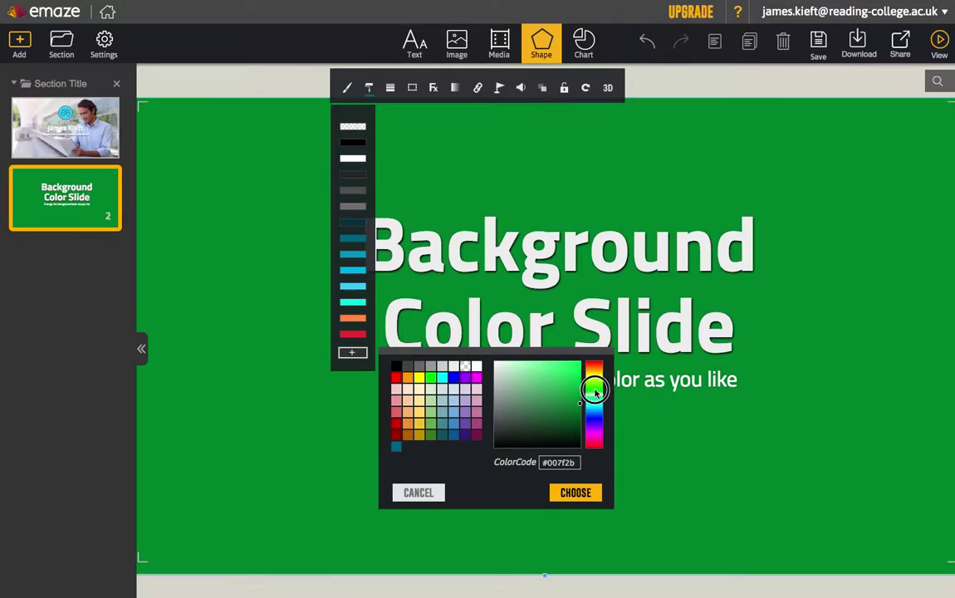
click(581, 492)
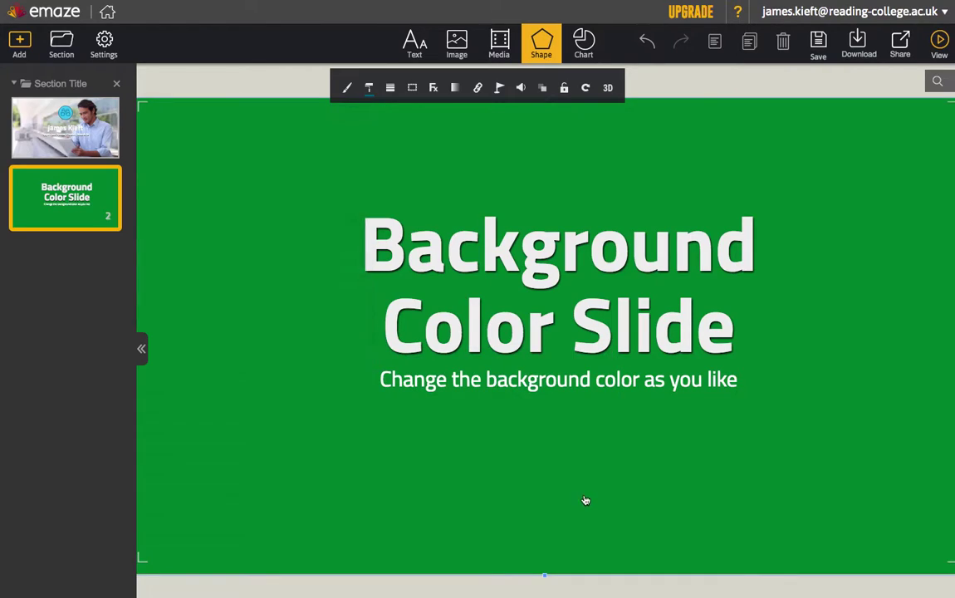
click(419, 248)
double_click(394, 224)
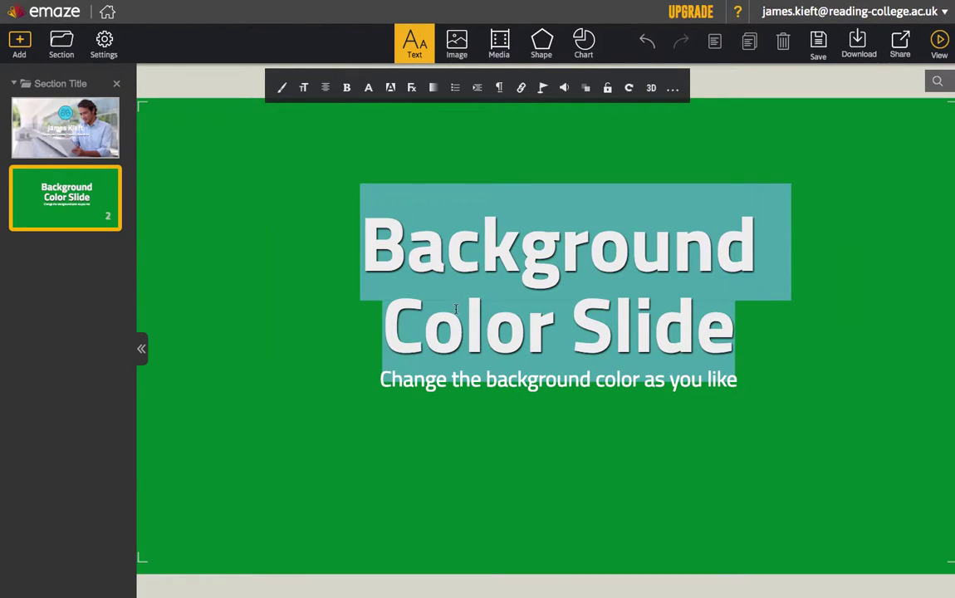
click(801, 384)
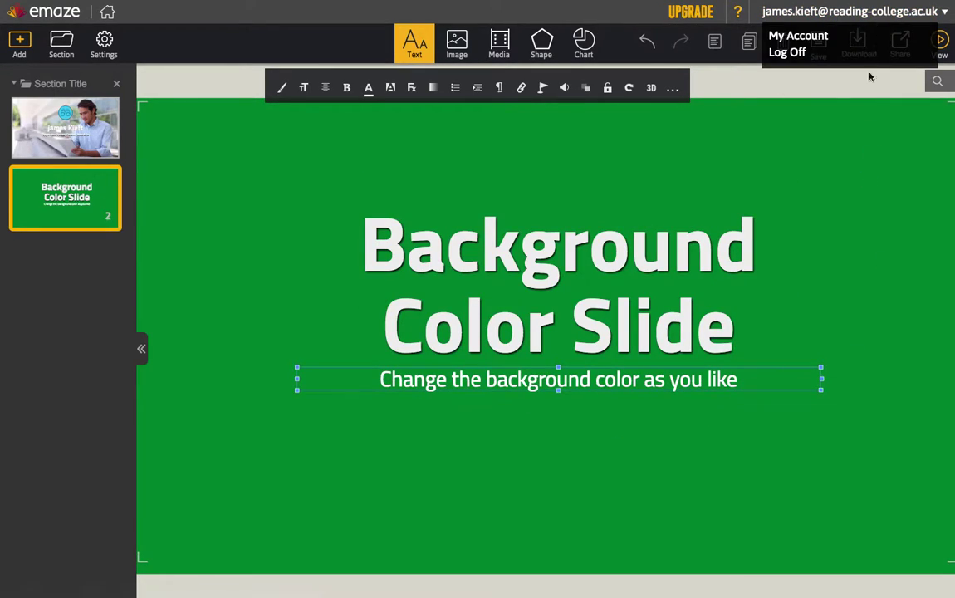
click(902, 45)
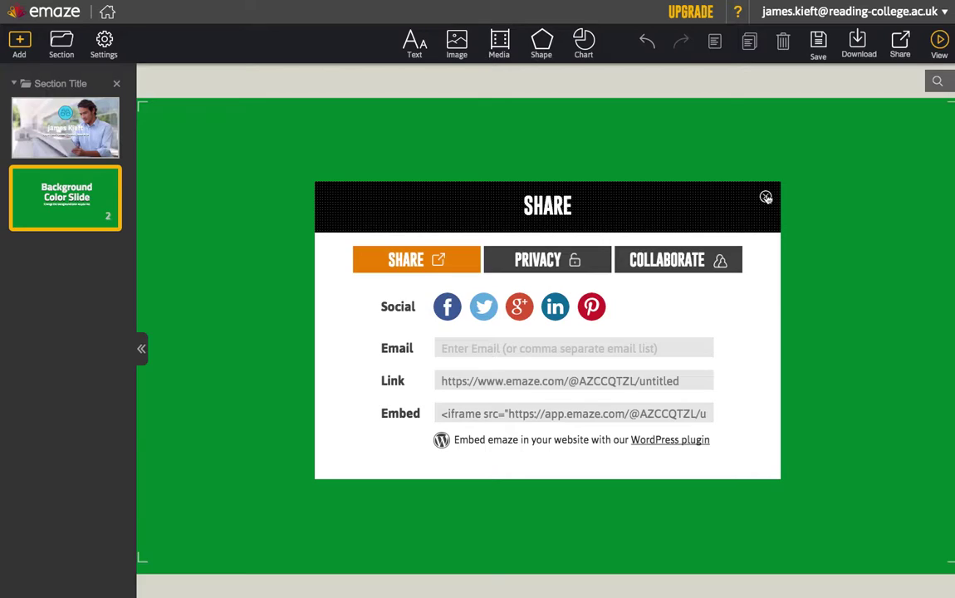
click(766, 198)
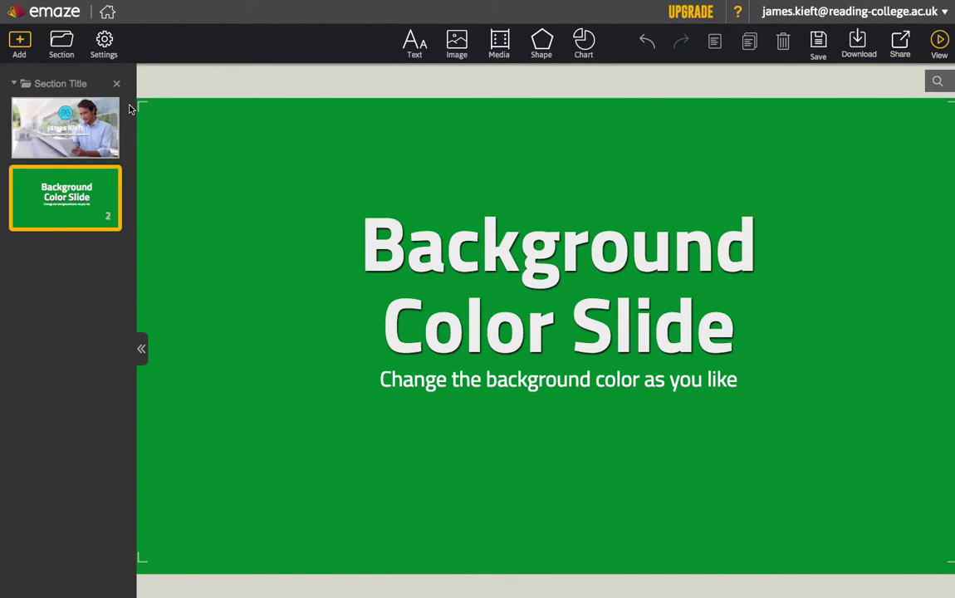
Save the presentation under the name 'test' and return to the dashboard
click(820, 43)
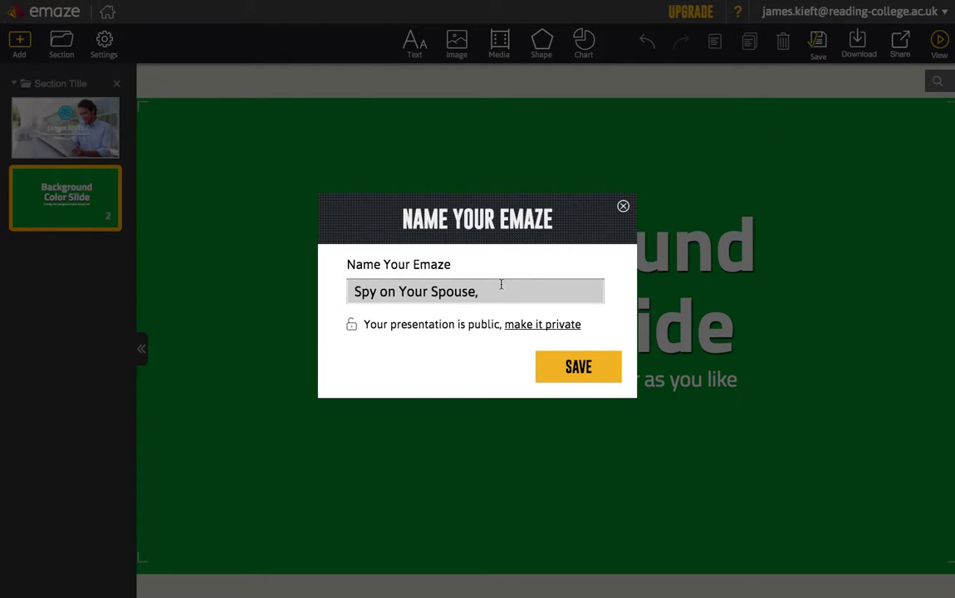
triple_click(499, 286)
text(te)
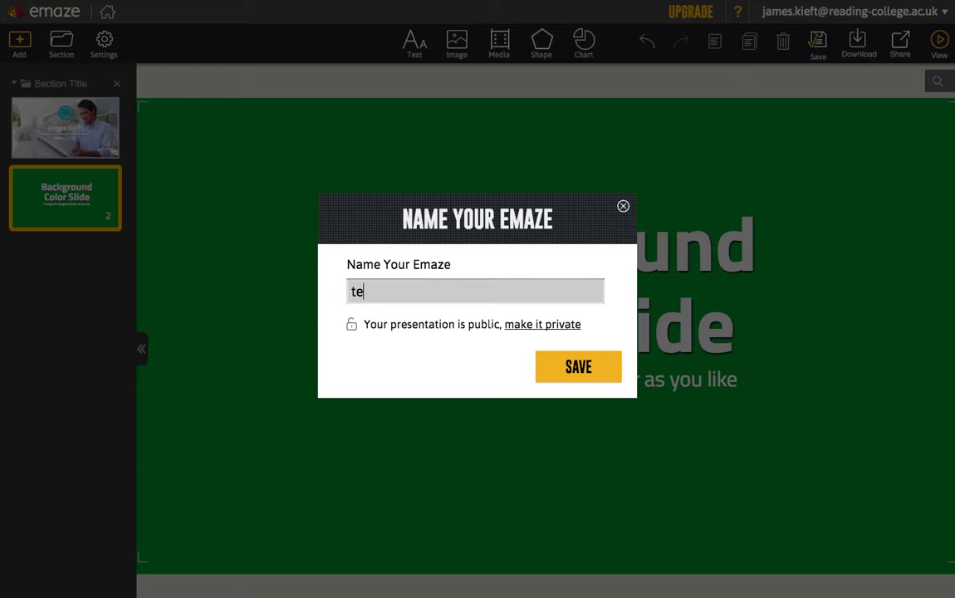
text(st)
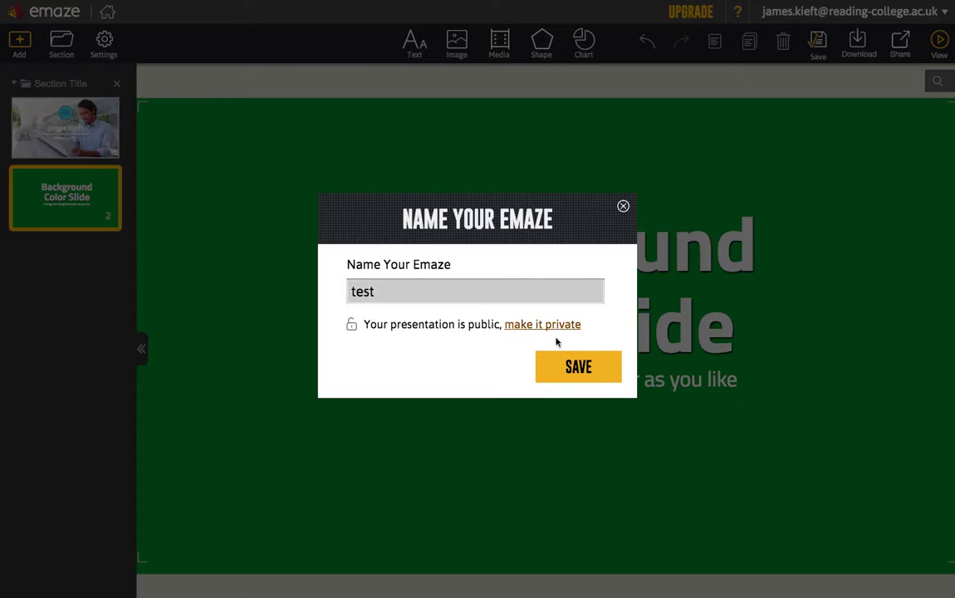
click(571, 367)
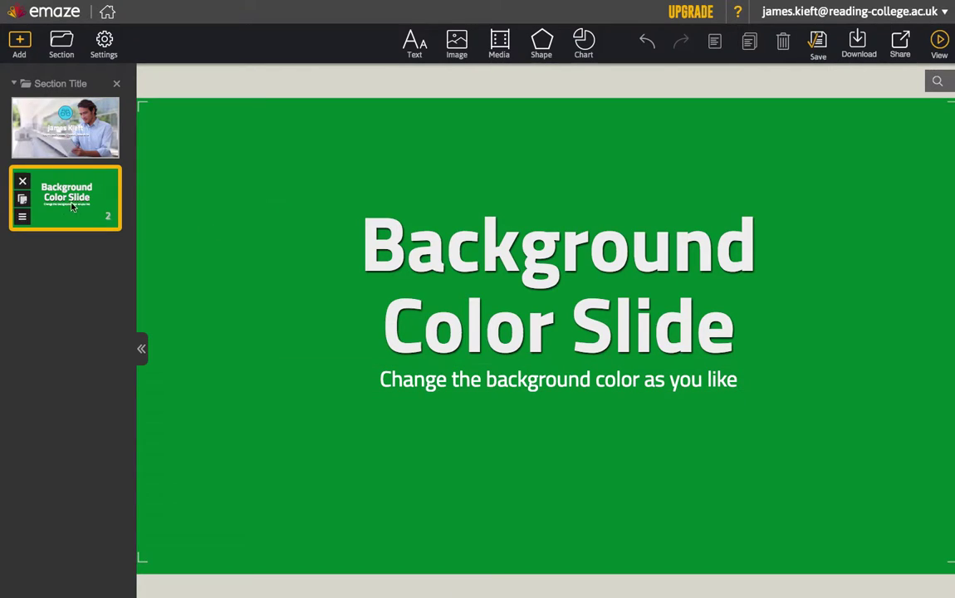
click(39, 17)
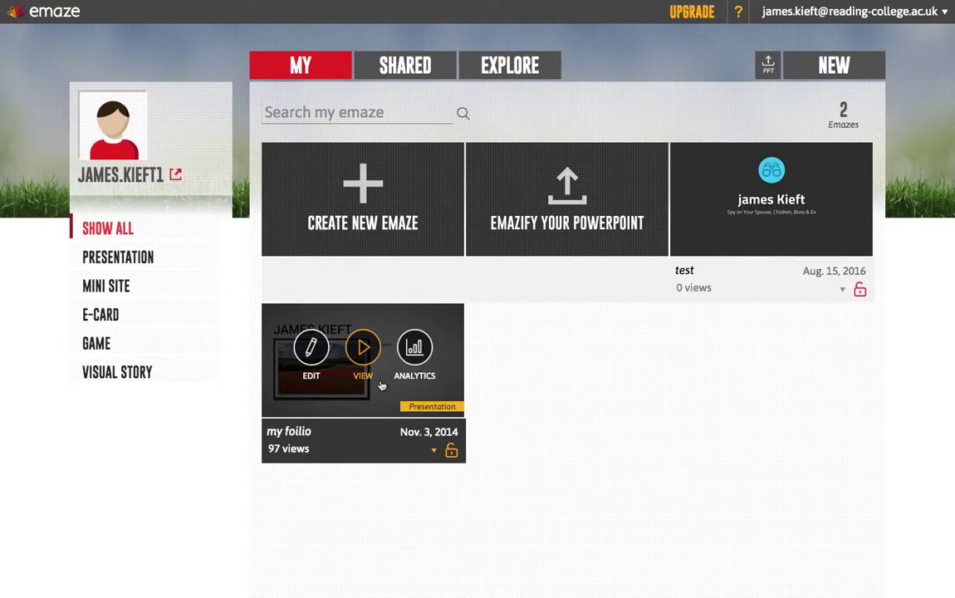
Play the older 'my foilio' emaze through to its final screen, then close the viewer
click(367, 354)
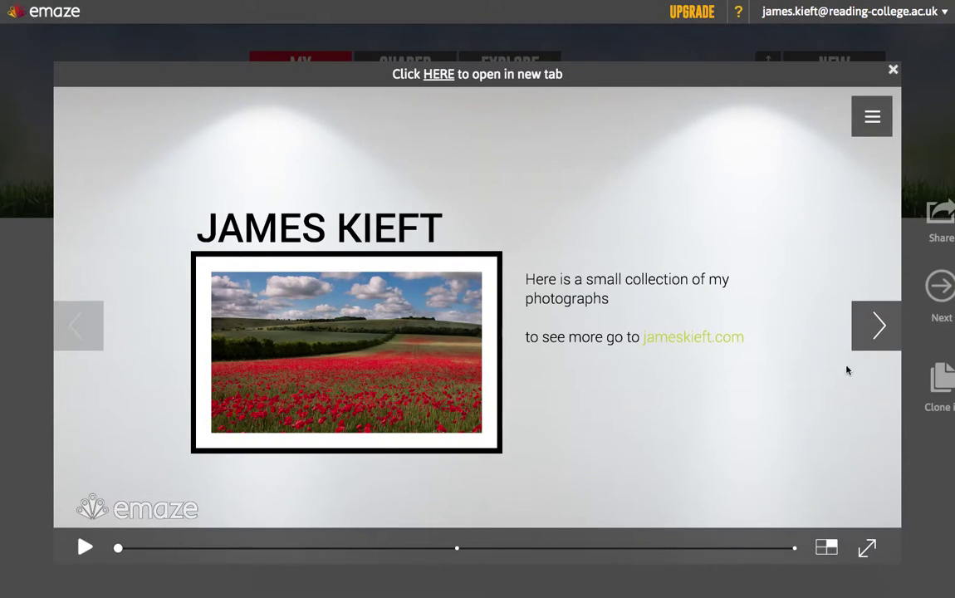
click(877, 335)
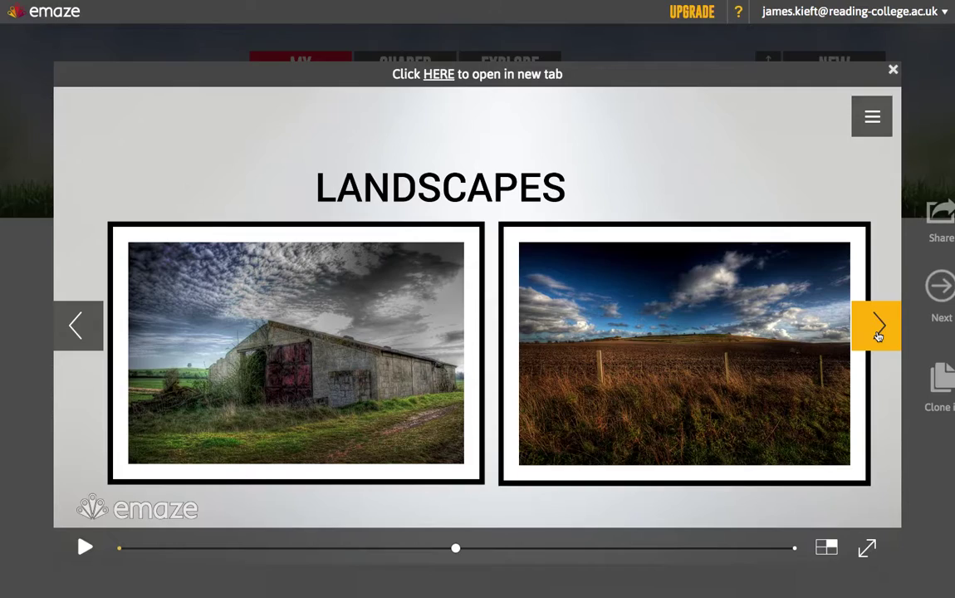
click(878, 334)
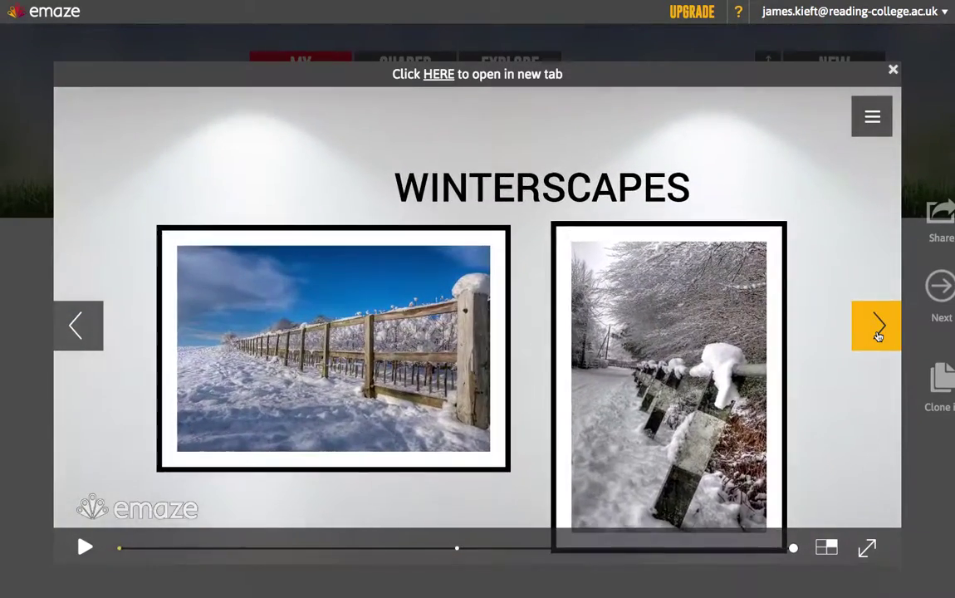
click(878, 334)
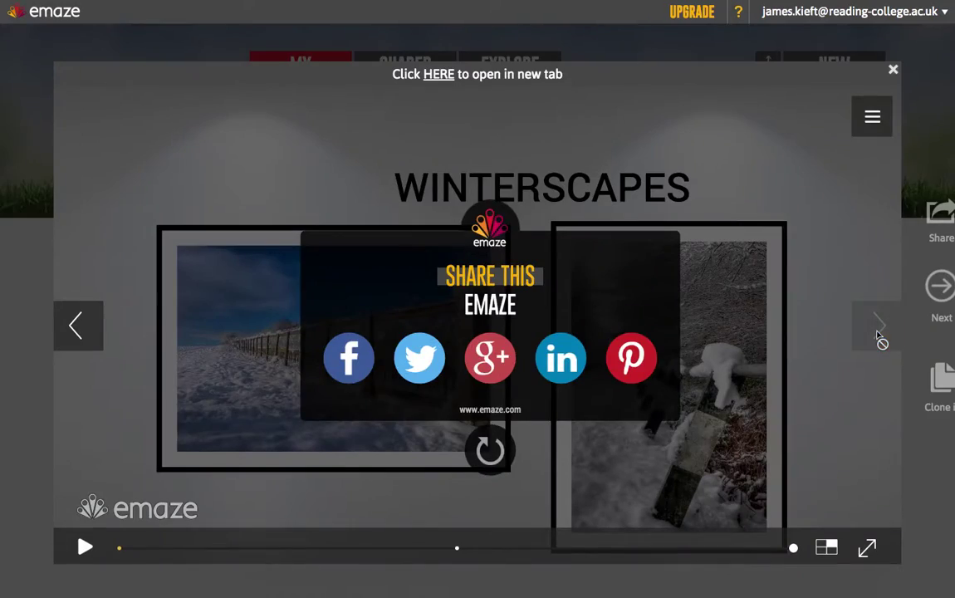
click(873, 118)
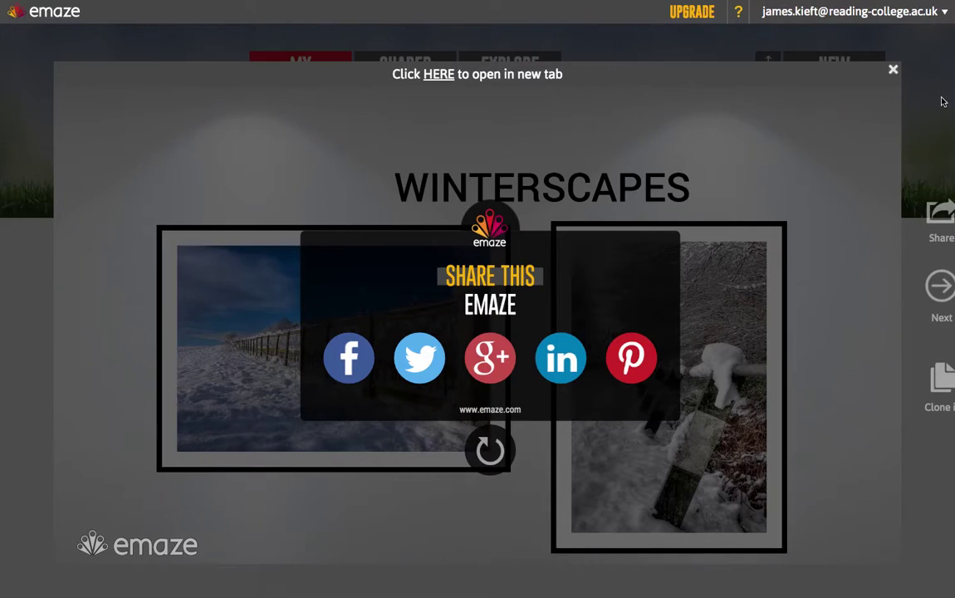
click(893, 72)
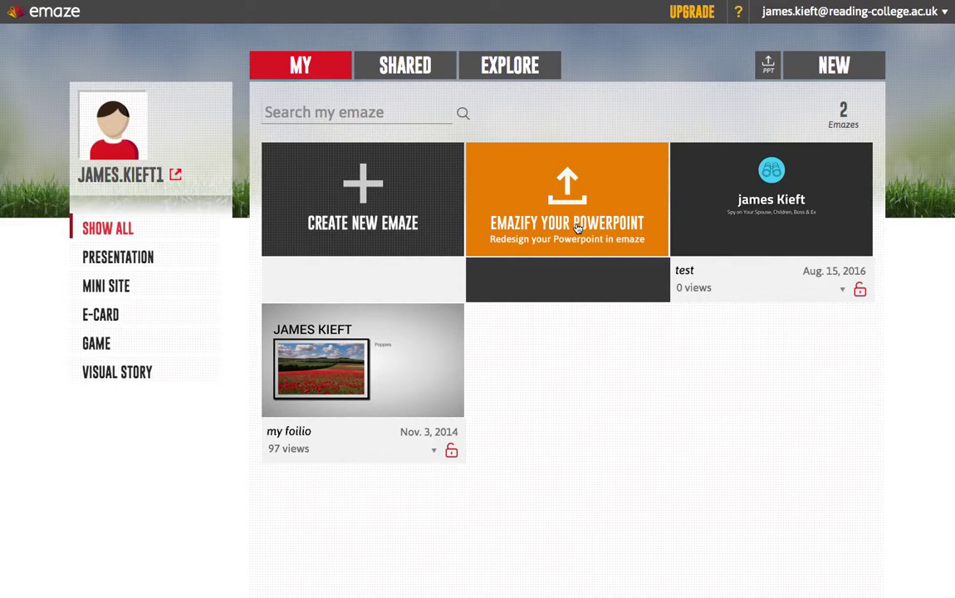
Open the EXPLORE gallery and scroll through the public emazes
click(499, 66)
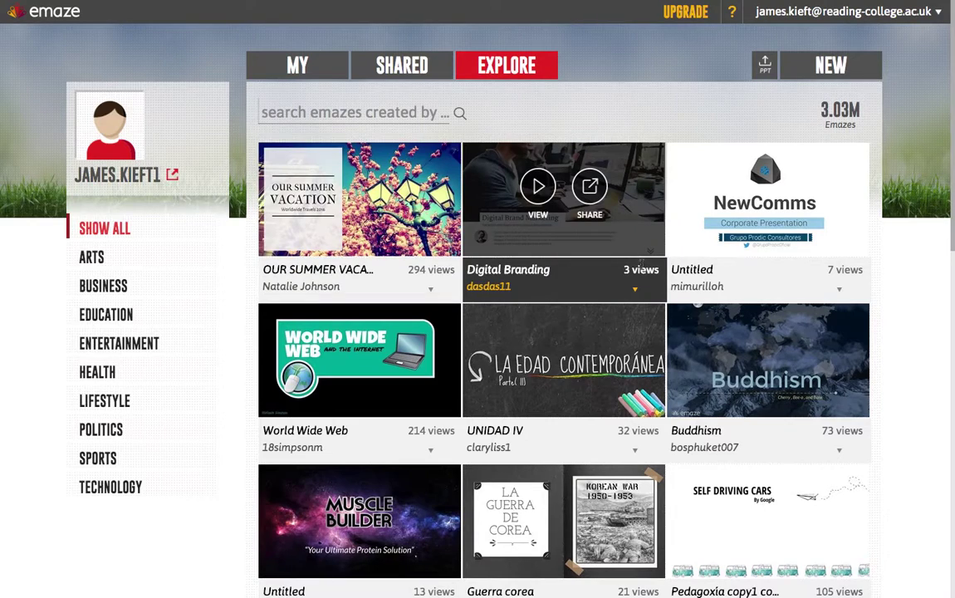
mouse_move(562, 200)
scroll(538, 199, down, 1)
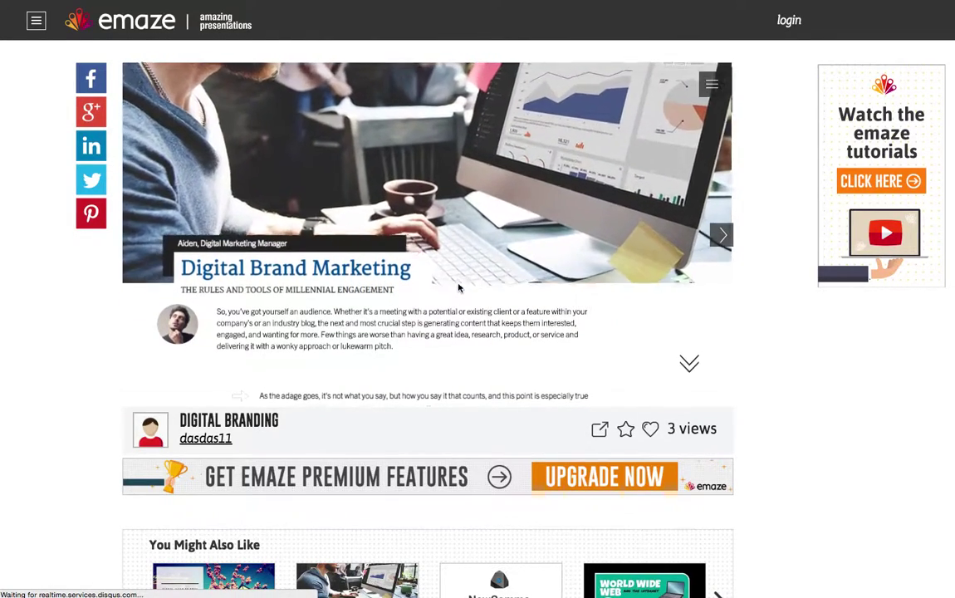
Scroll down the Digital Branding page to the related emaze suggestions, then back up
scroll(459, 286, down, 1)
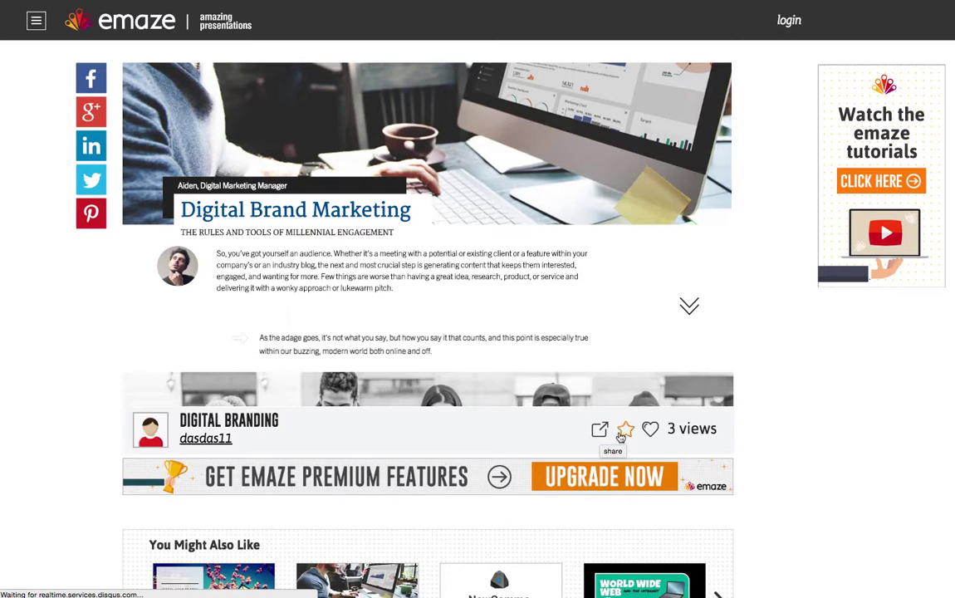
scroll(507, 418, down, 1)
scroll(507, 419, down, 1)
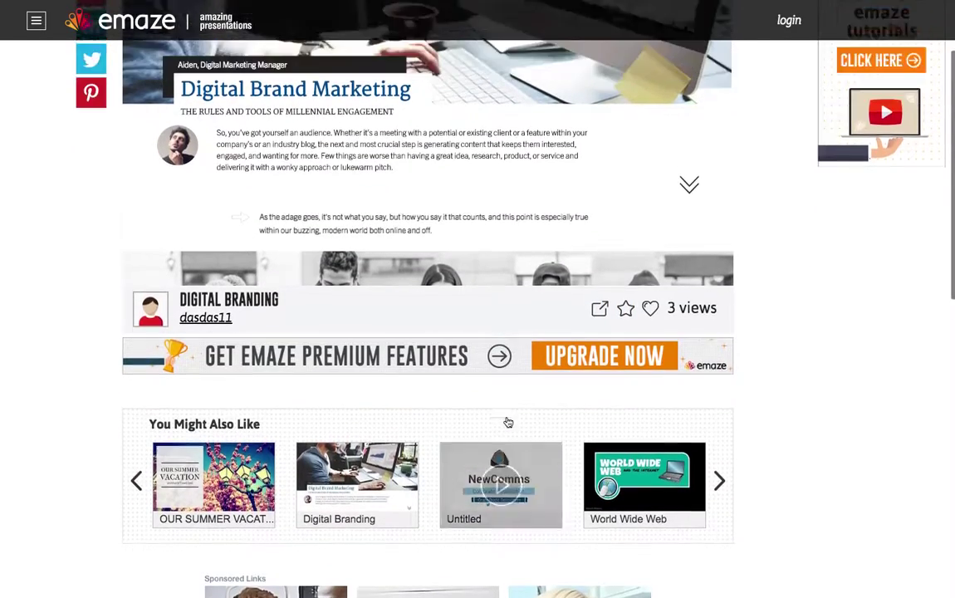
scroll(508, 422, up, 3)
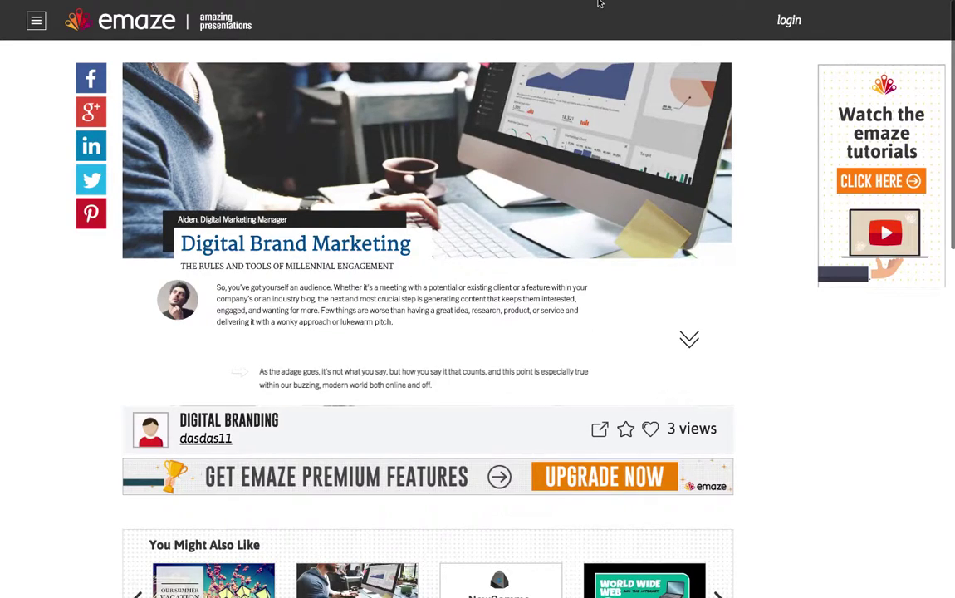